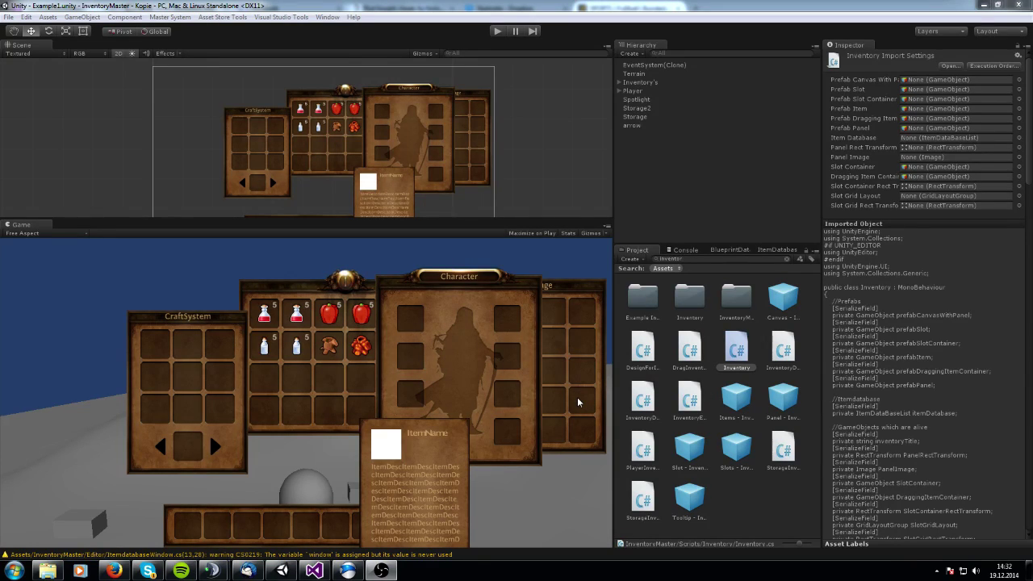
- Clear the project asset search and widen the project and hierarchy area
click(680, 258)
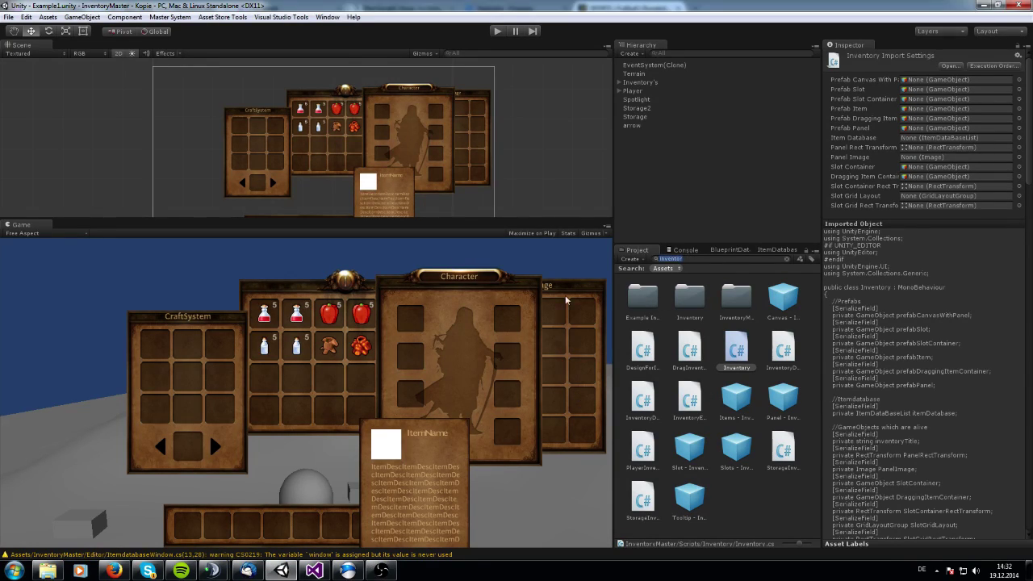
key(BackSpace)
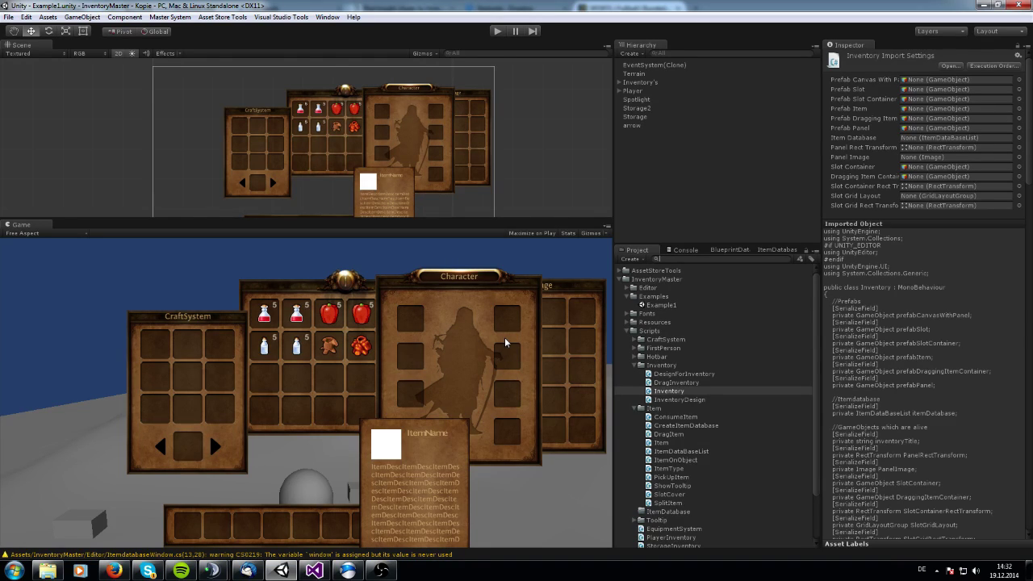
drag(612, 187, 587, 187)
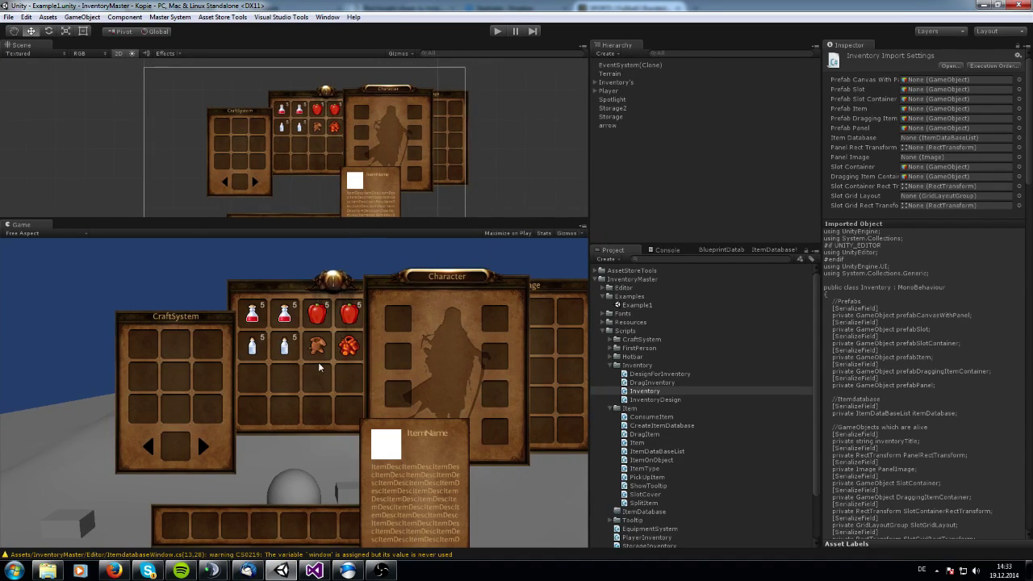
- Open the item database's item management list and examine the settings of the Bottle item
click(169, 17)
click(179, 54)
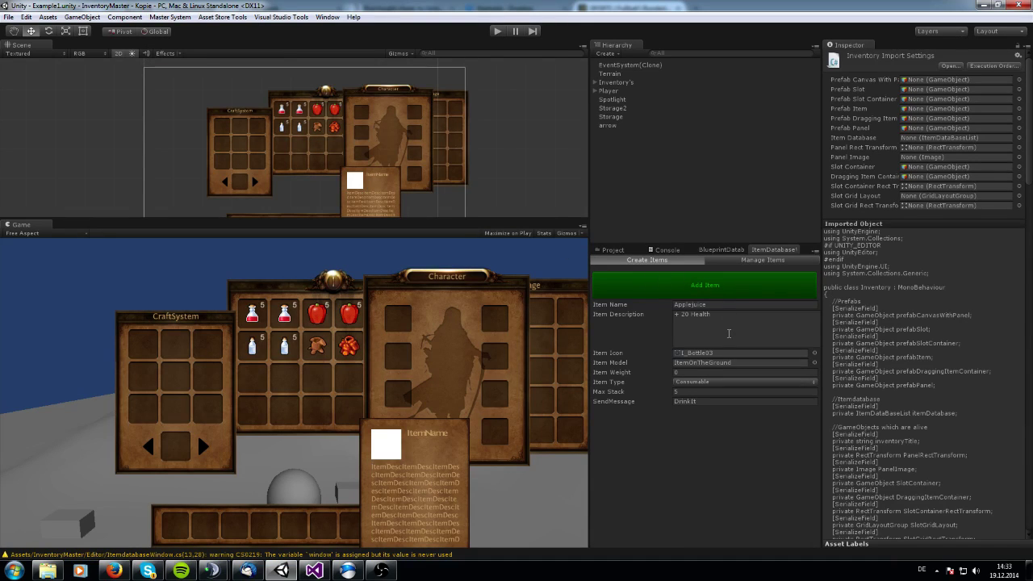
click(762, 260)
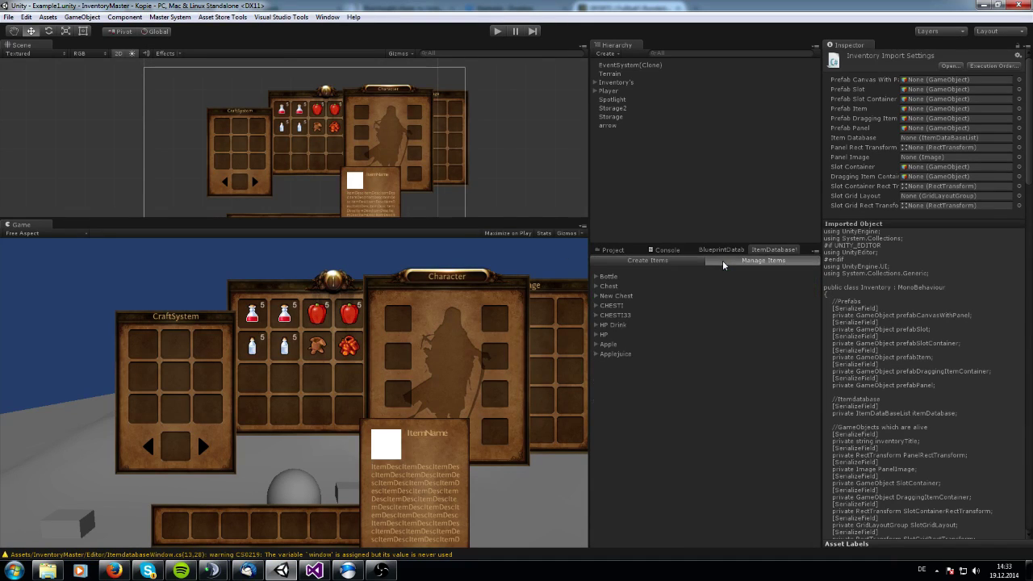
click(597, 277)
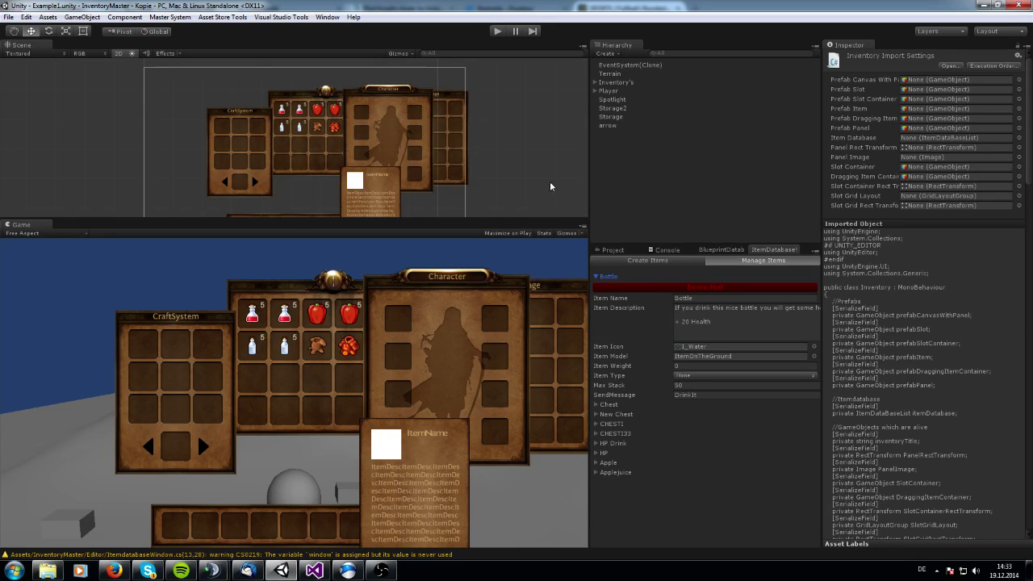
- Open the blueprint database and set the number of ingredients for a new Applejuice blueprint to 5
click(168, 17)
click(189, 55)
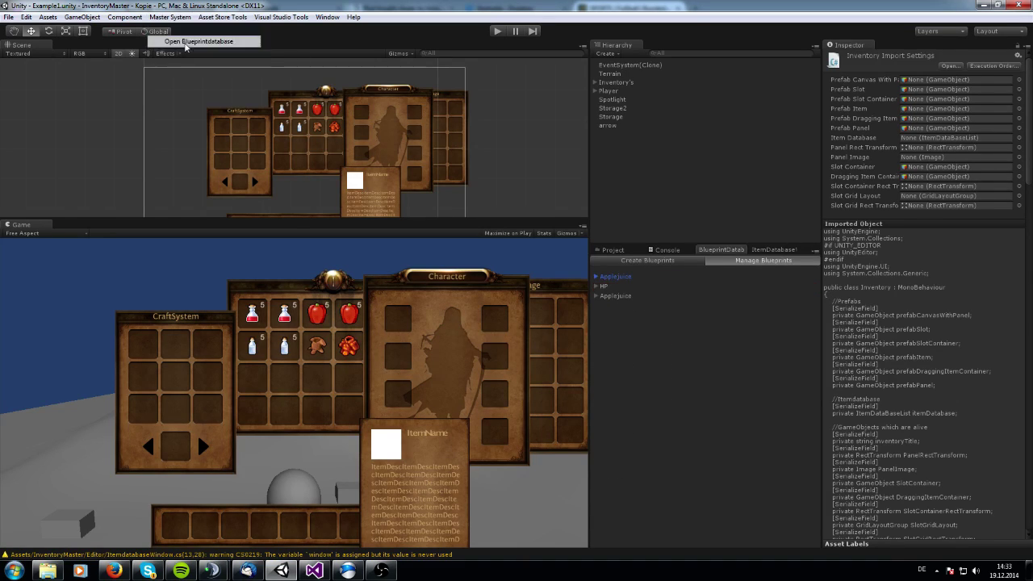
click(642, 261)
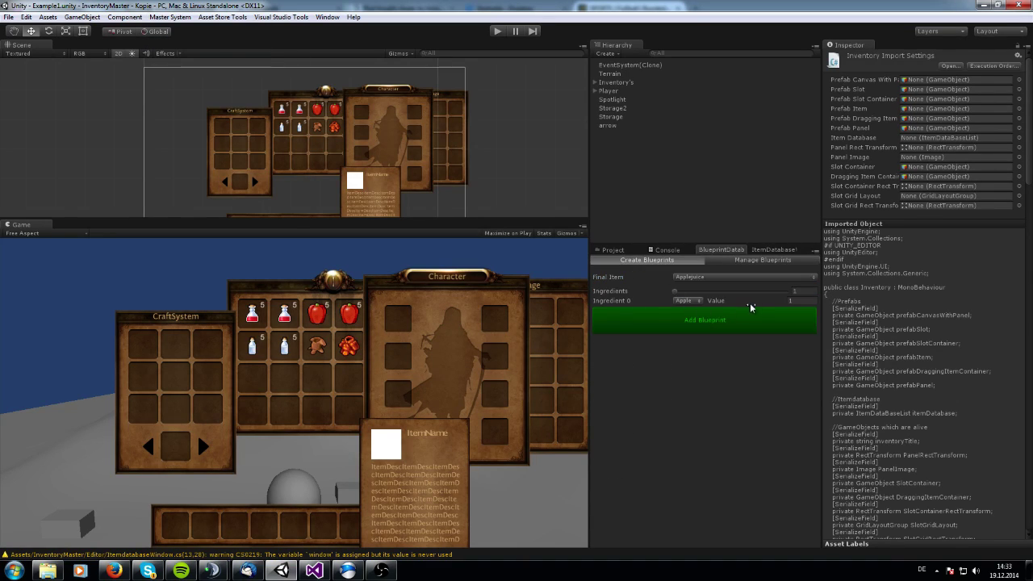
mouse_move(675, 292)
mouse_down()
mouse_move(710, 293)
mouse_move(684, 299)
mouse_up()
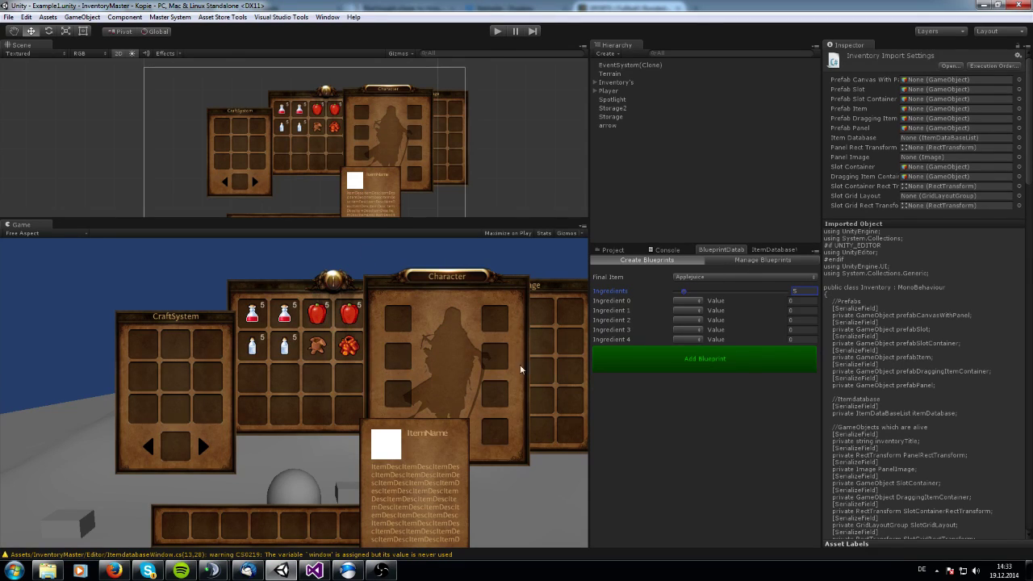
- Run the scene and show the inventory, craft system and character windows in the game, closing all three again
click(497, 32)
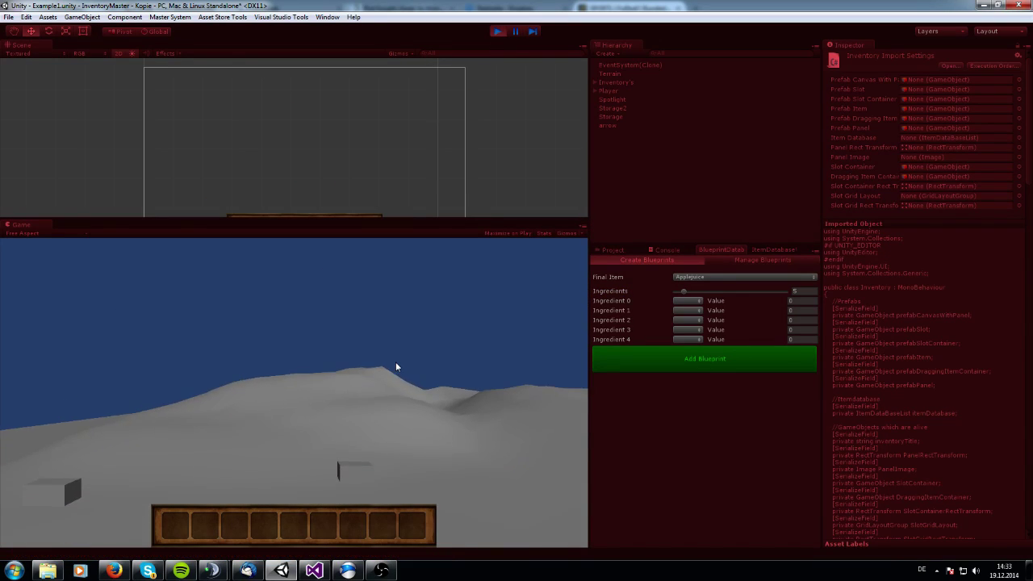
key(i)
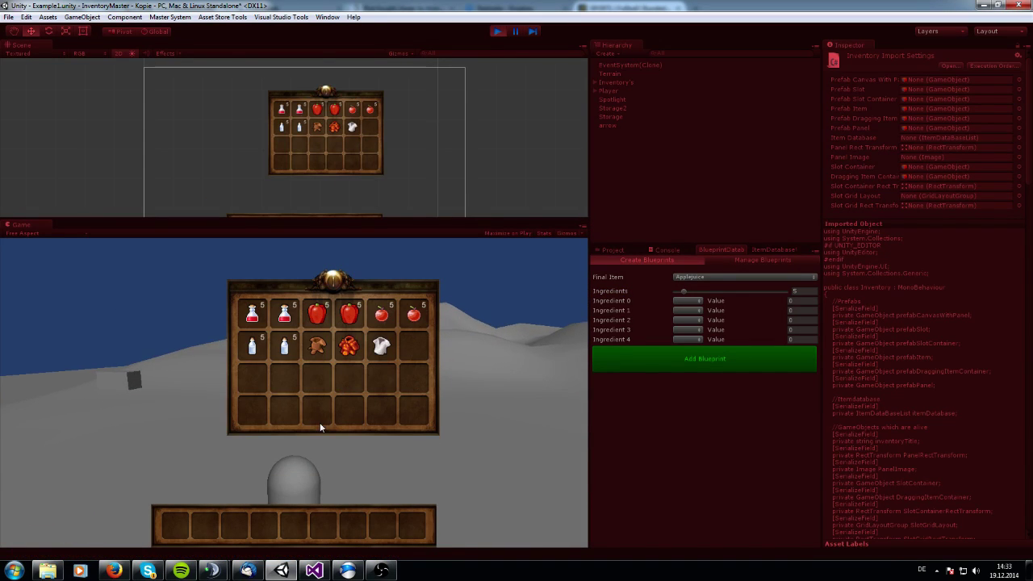
key(k)
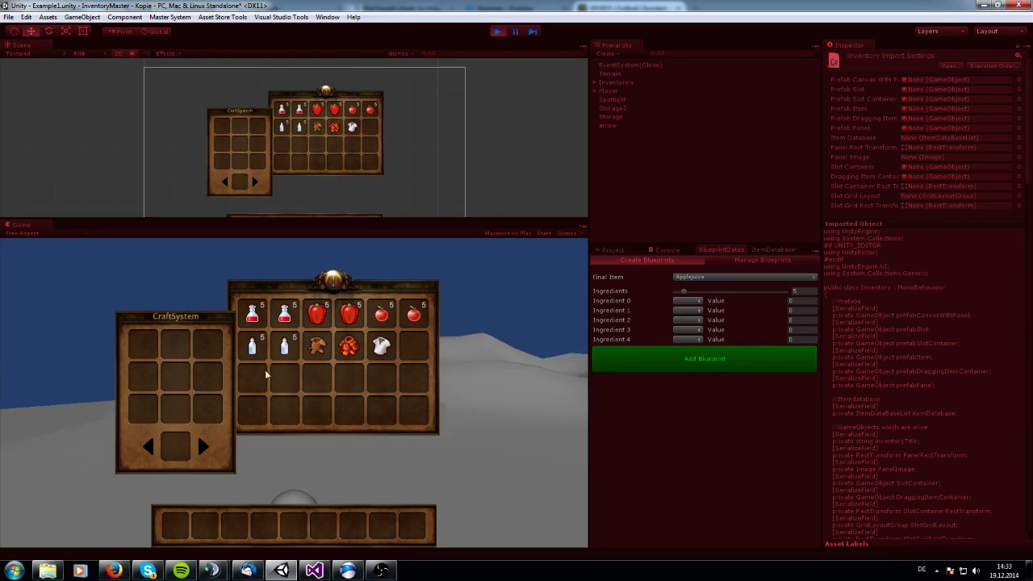
key(c)
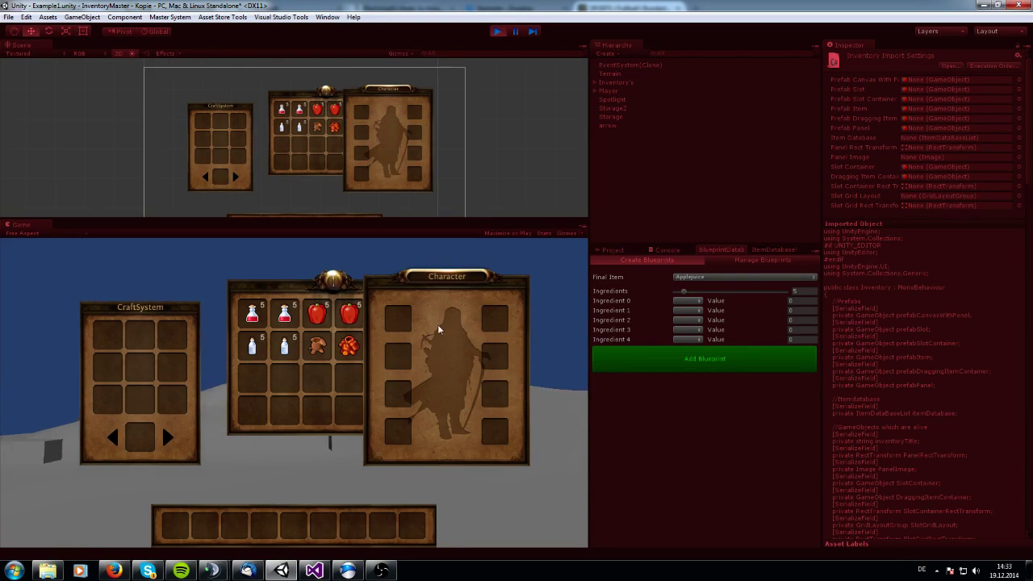
key(c)
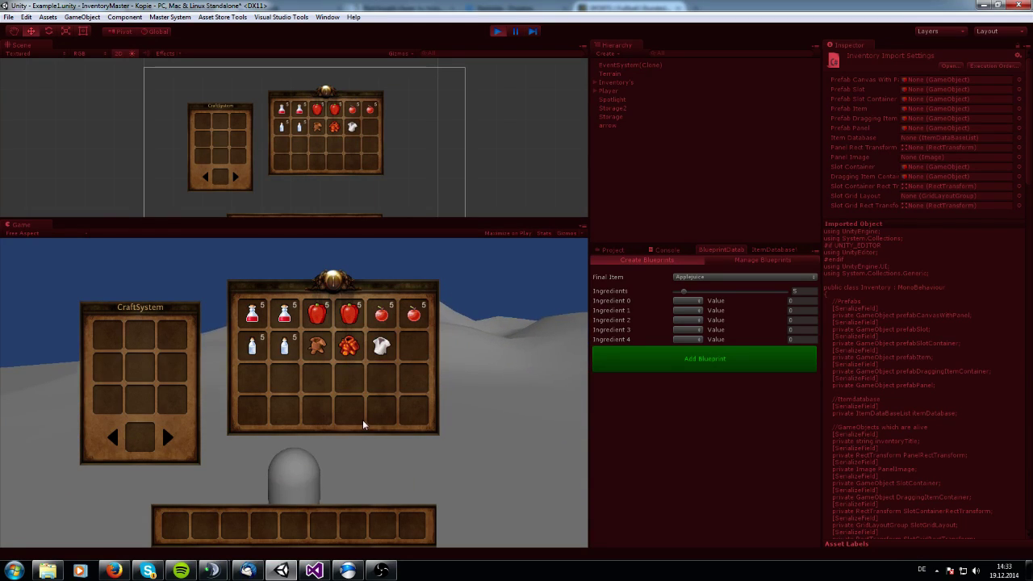
key(i)
key(k)
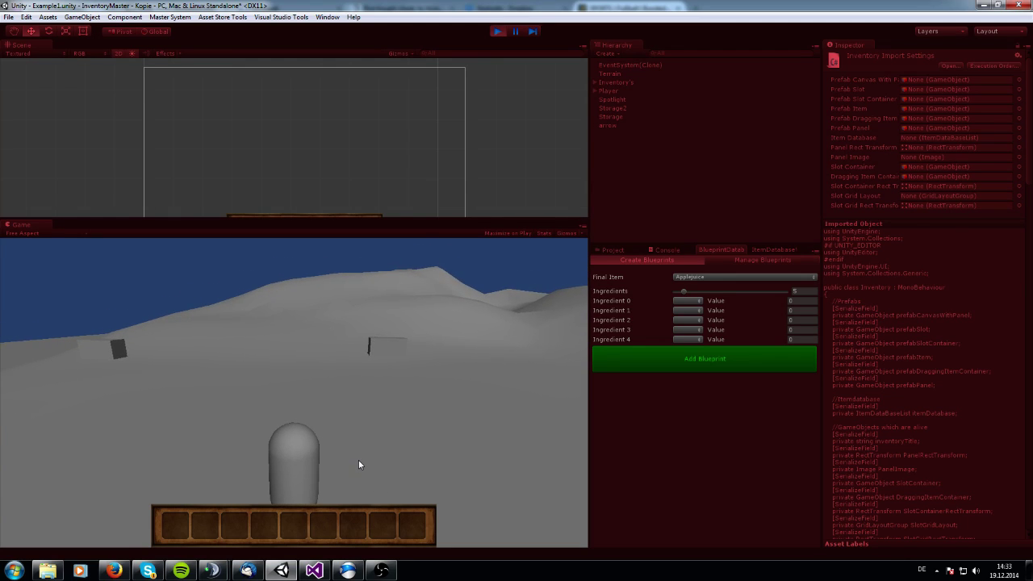
- Walk to both storage boxes in the game and view their contents, moving the Storage window fully into the game view
key(w)
key(e)
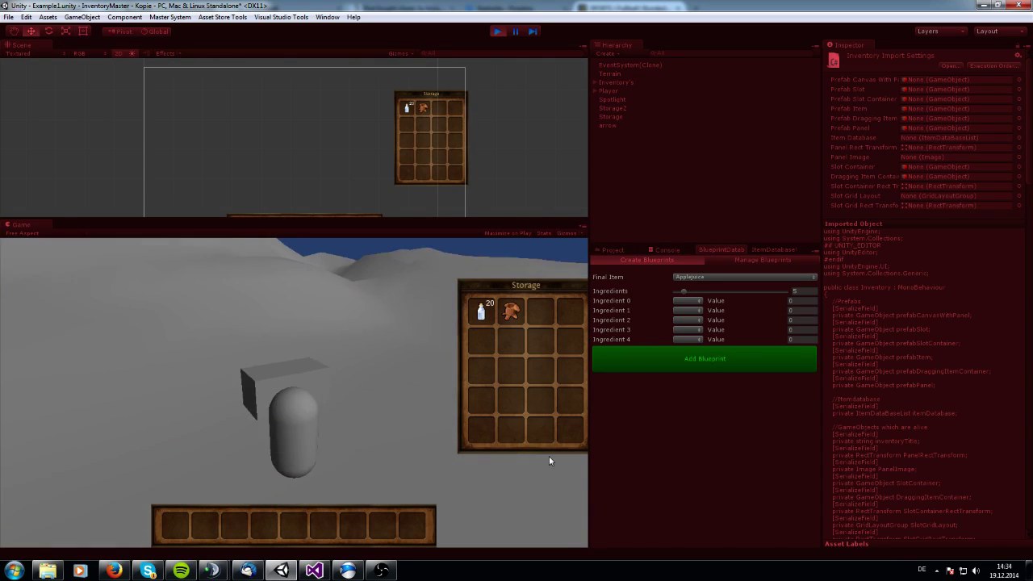
drag(515, 284, 488, 286)
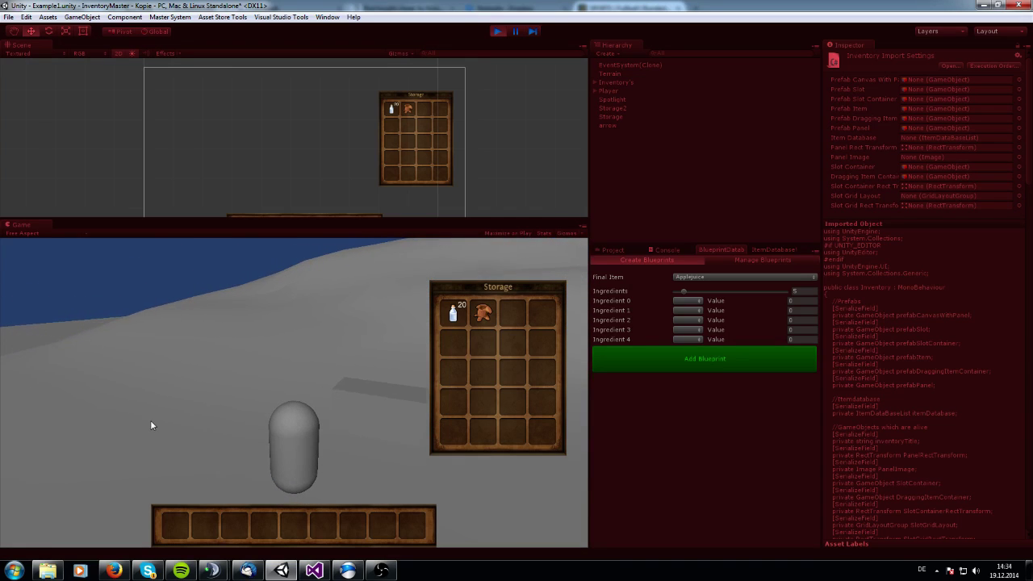
key(w)
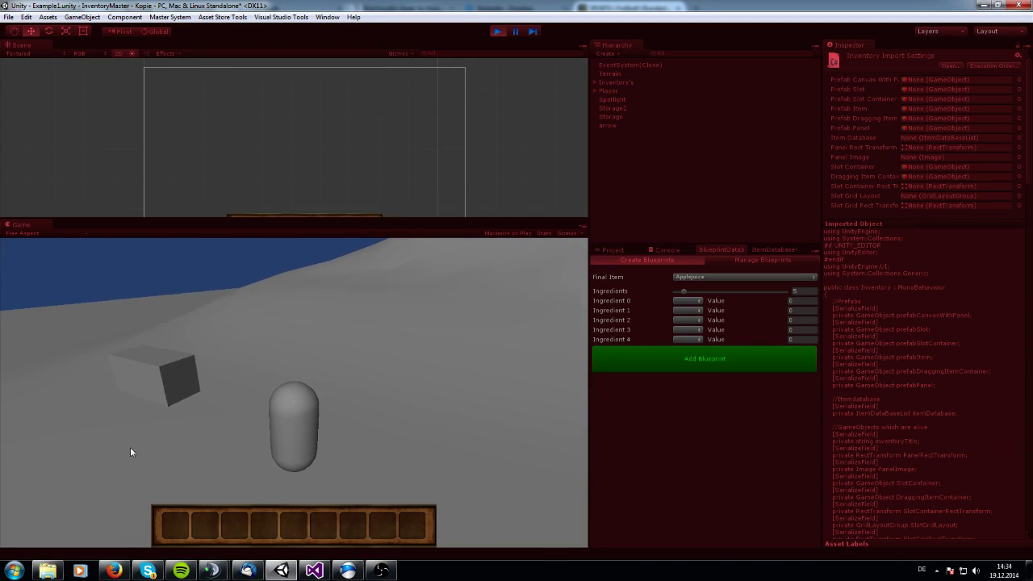
key(e)
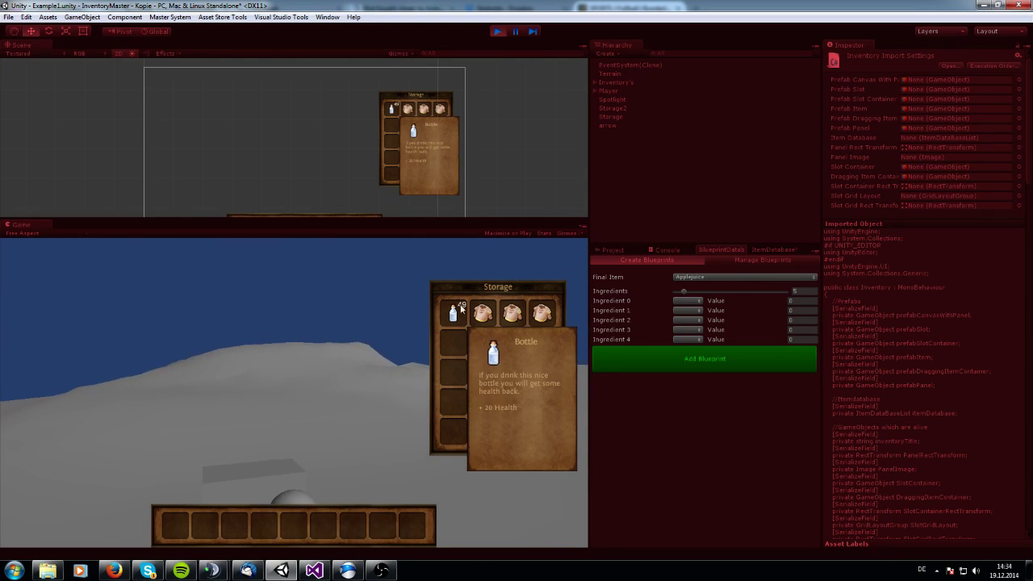
key(e)
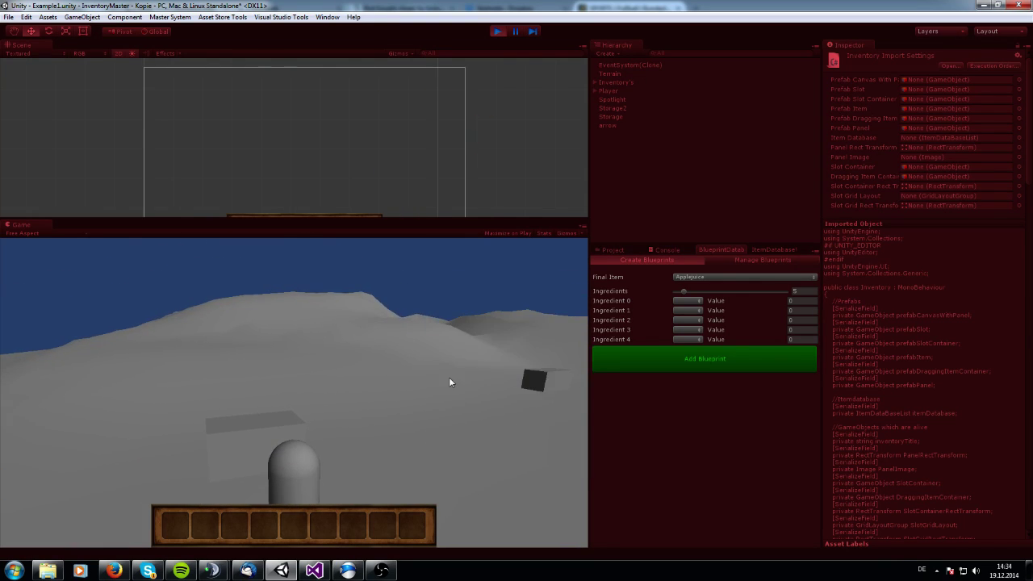
- Open the inventory and test dropping an apple stack on the ground and picking it up again
key(i)
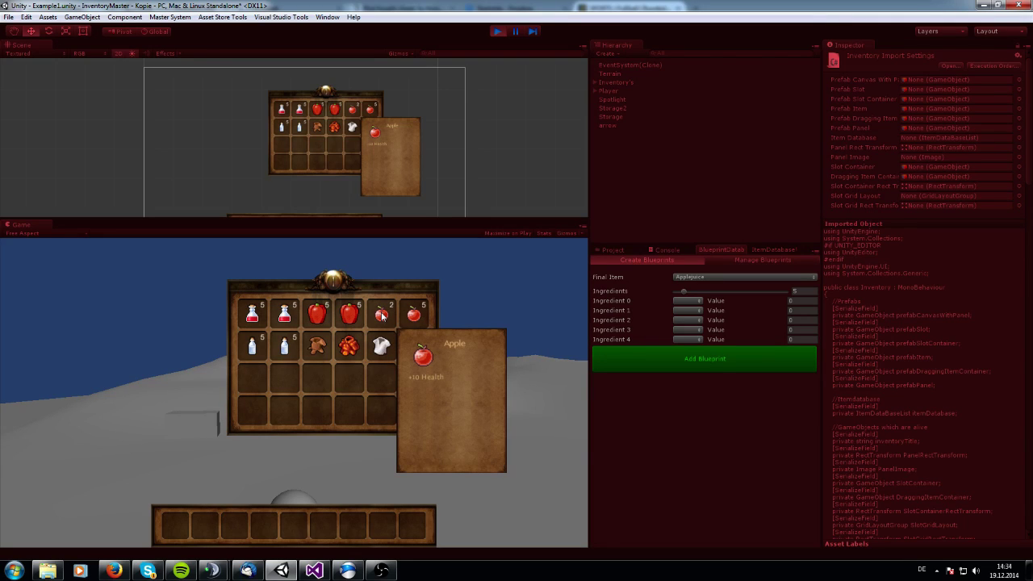
mouse_move(382, 316)
shift+mouse_down()
mouse_move(397, 323)
mouse_move(410, 313)
mouse_move(382, 315)
mouse_move(469, 367)
shift+mouse_up()
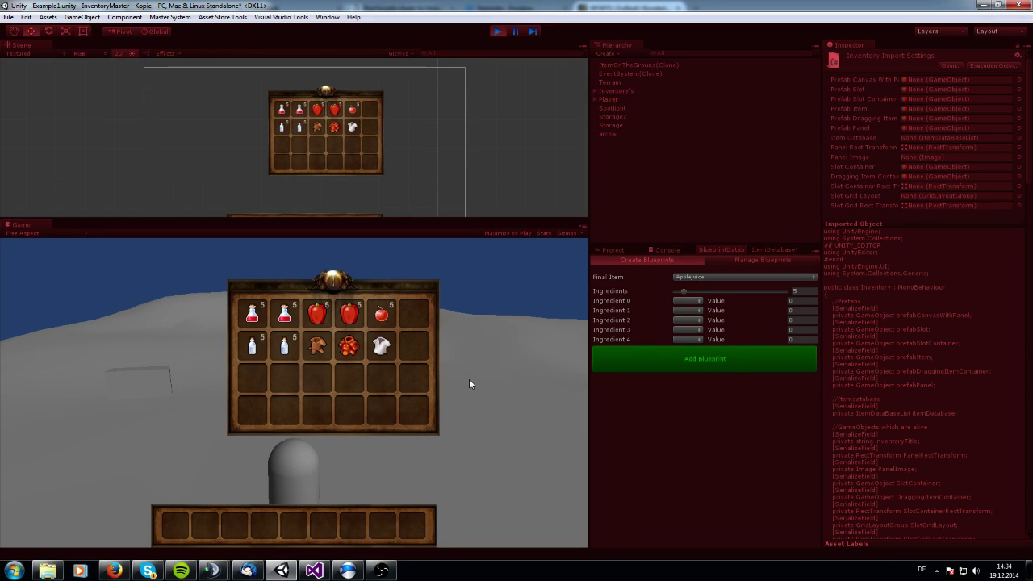
key(i)
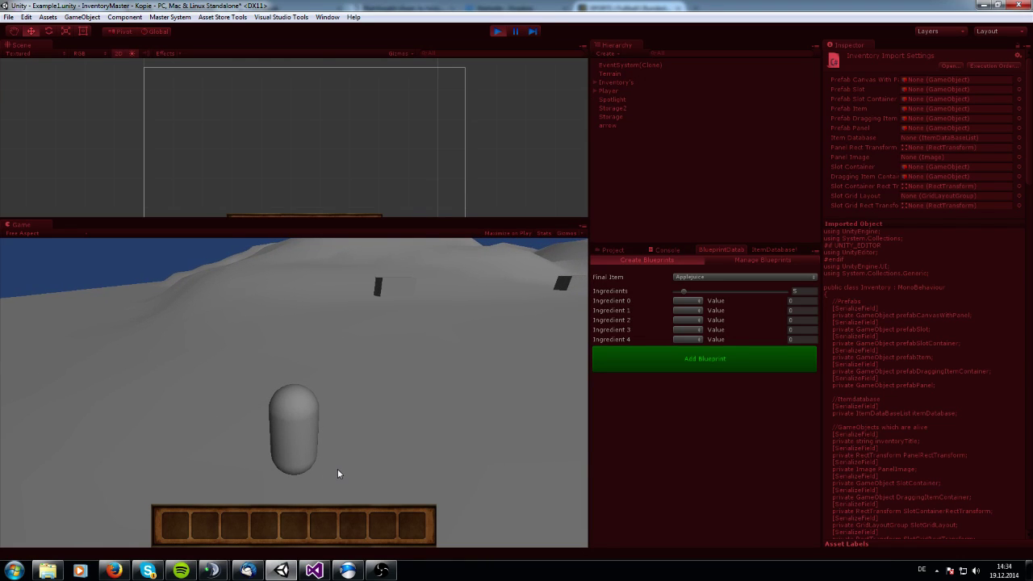
key(i)
mouse_move(387, 323)
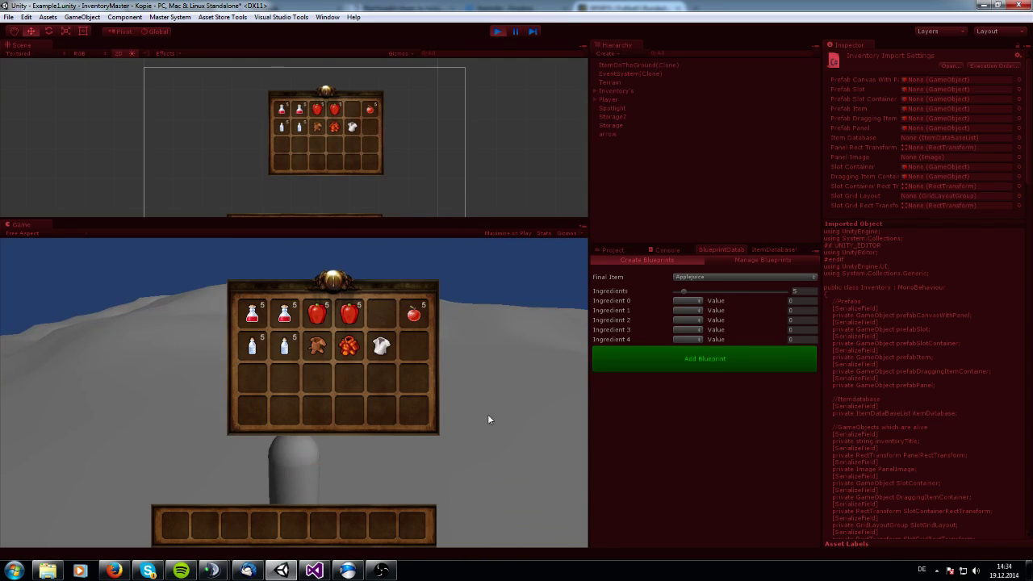
mouse_move(394, 349)
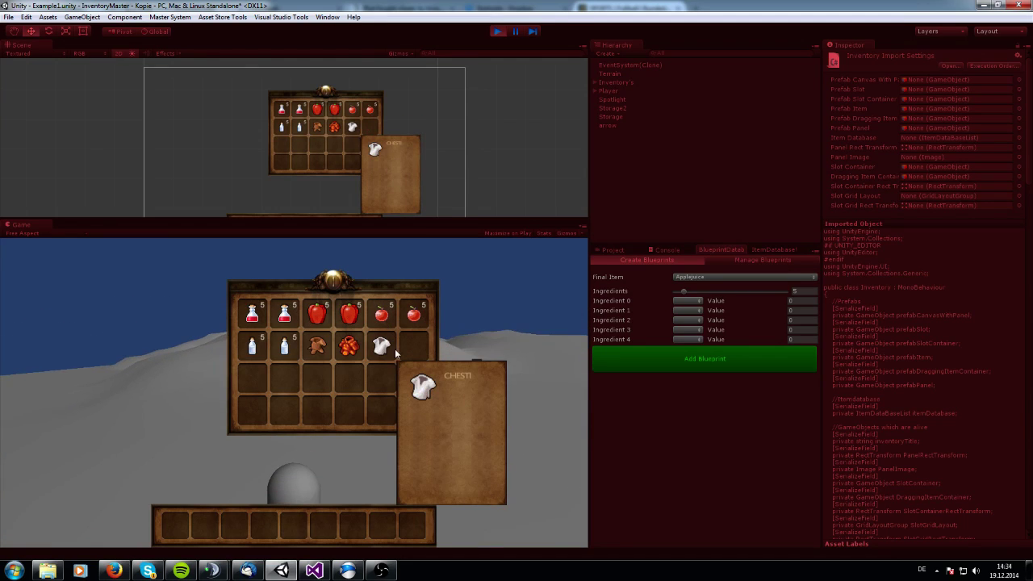
- Show the character window and examine the slot types in the Equipment System script of Panel - EquipmentSystem(Clone)
key(c)
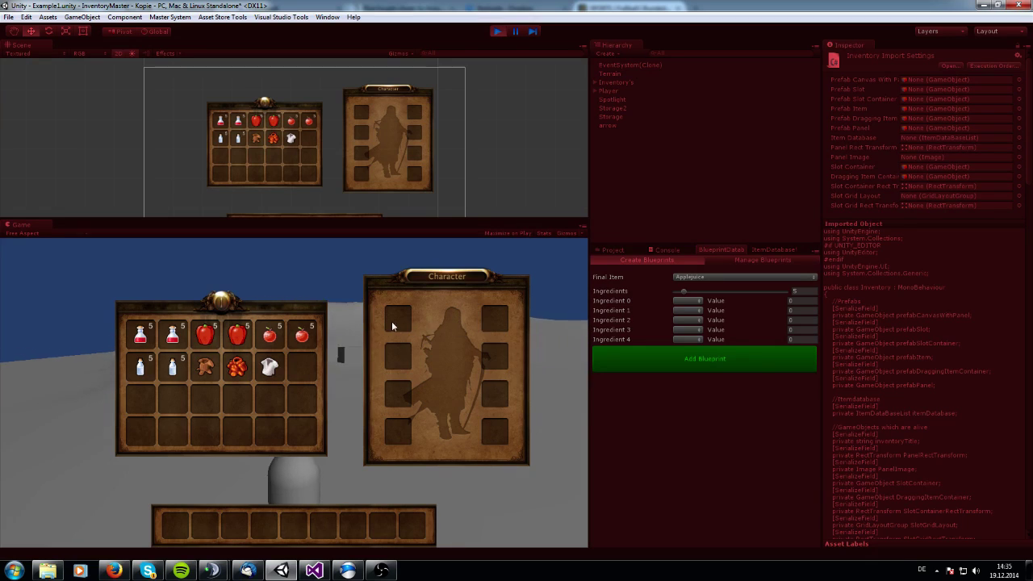
click(595, 83)
click(602, 91)
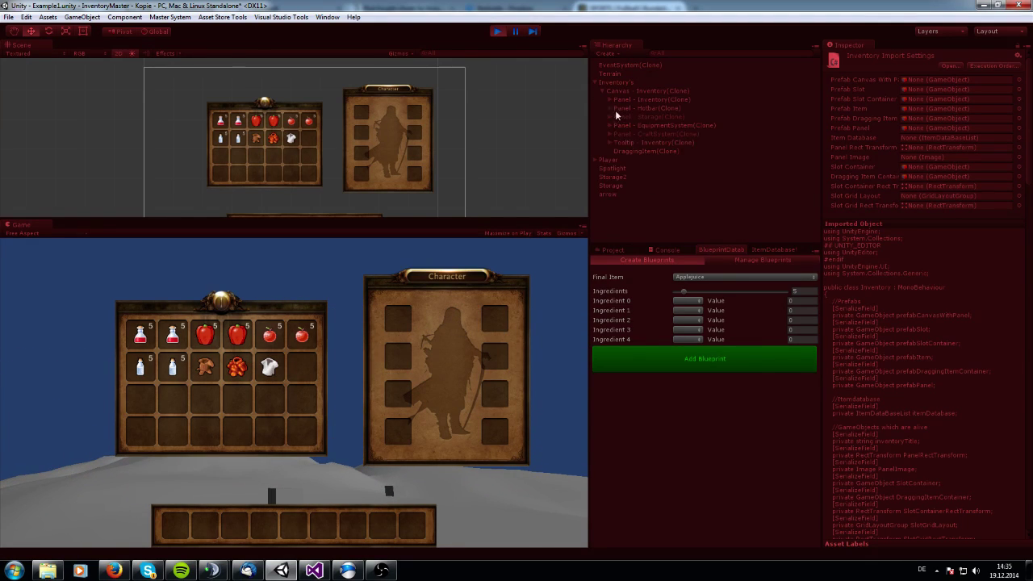
click(644, 125)
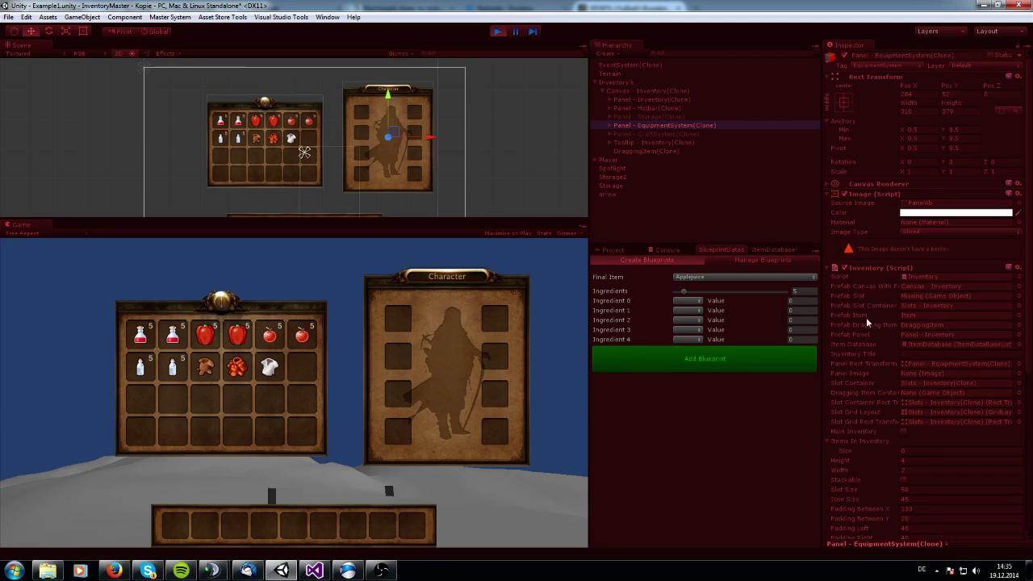
click(828, 268)
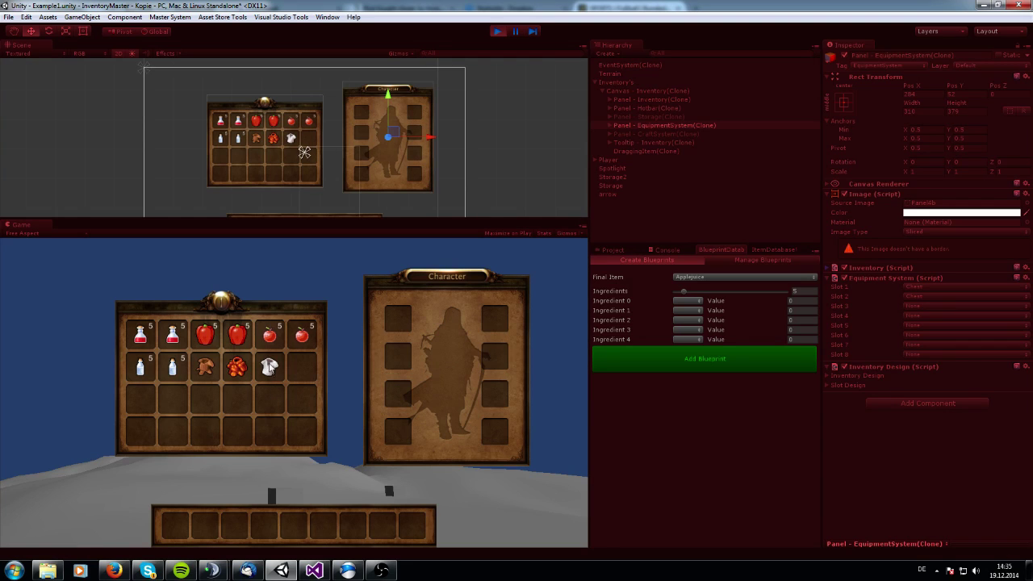
- Equip the white chest item and the red New Chest from the inventory, and swap New Chest for the brown chest item
right_click(274, 372)
right_click(242, 369)
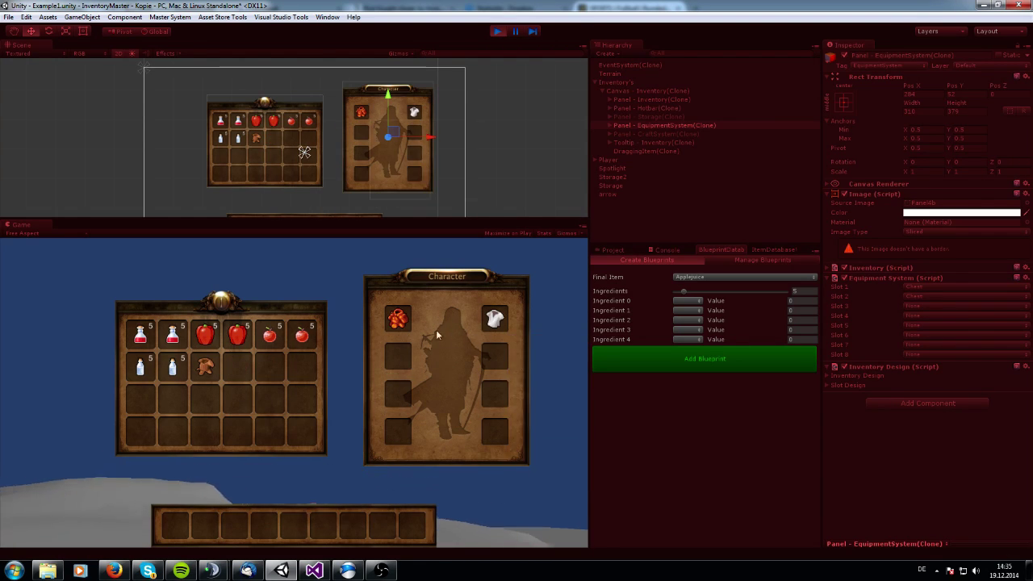
mouse_move(207, 369)
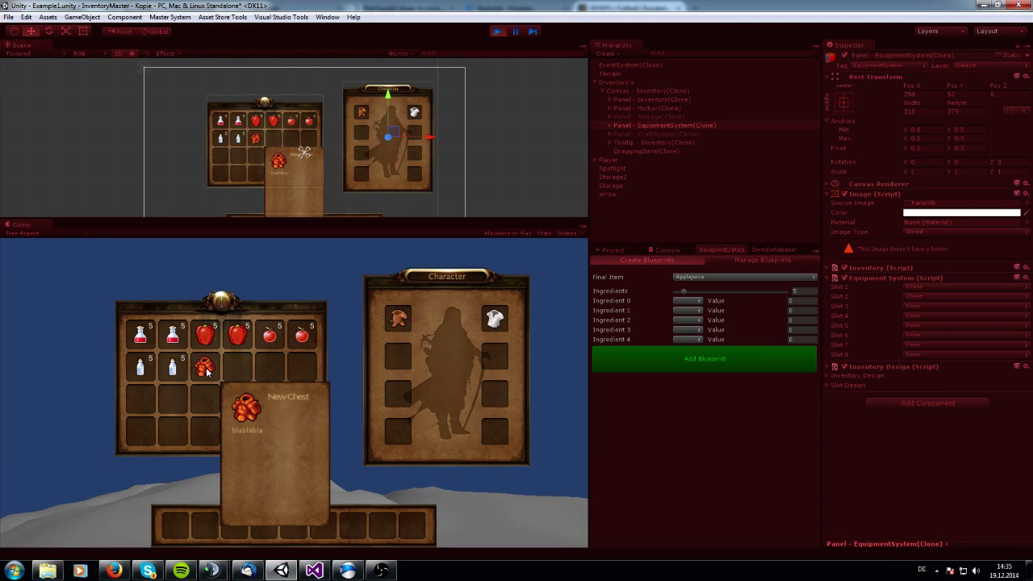
right_click(207, 369)
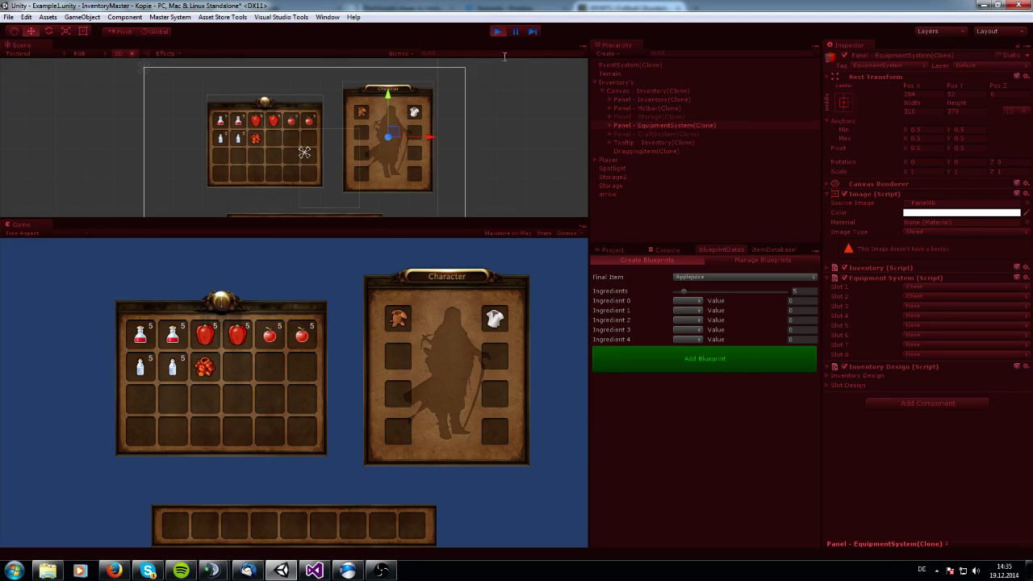
- Place the red, brown and white chest items into hotbar slots 2, 3 and 4
drag(204, 368, 204, 526)
drag(398, 317, 242, 526)
drag(502, 330, 267, 525)
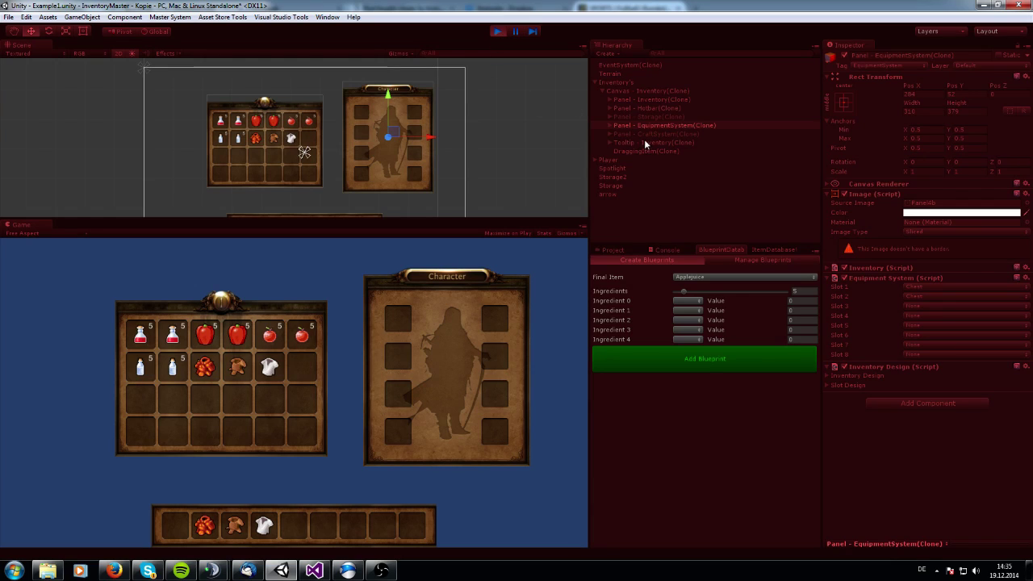
- Examine the slot keys in the Hotbar script of Panel - Hotbar(Clone) and equip the red chest item from hotbar slot 2
click(638, 107)
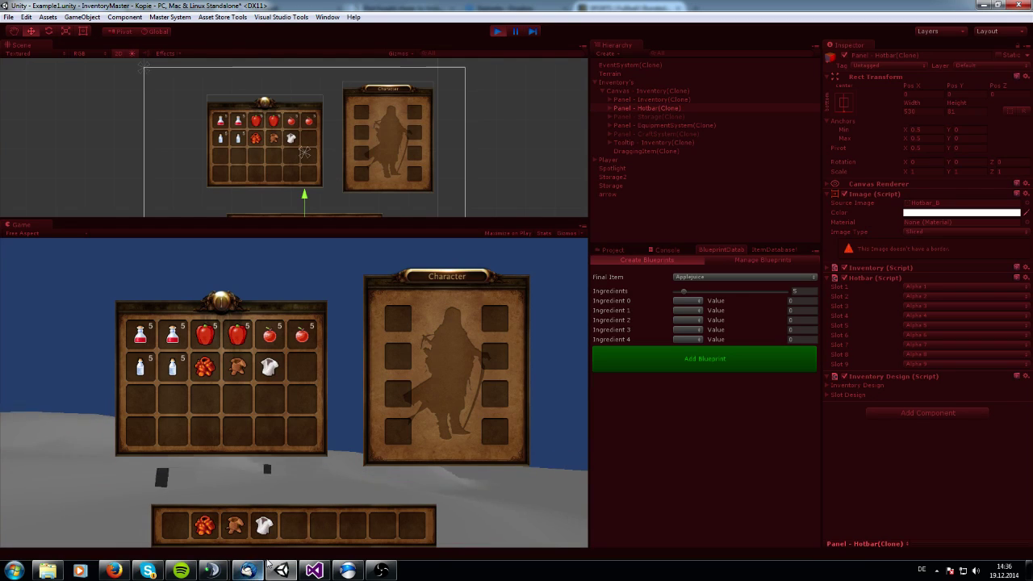
key(2)
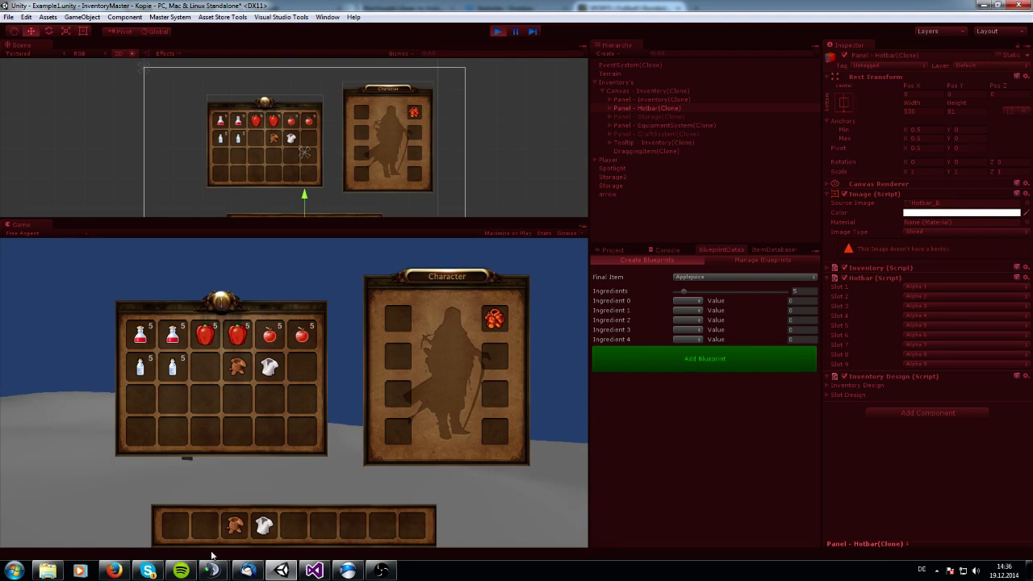
- Equip the brown chest item from hotbar slot 3, and repeatedly swap it with the white chest item using hotbar slot 4
key(3)
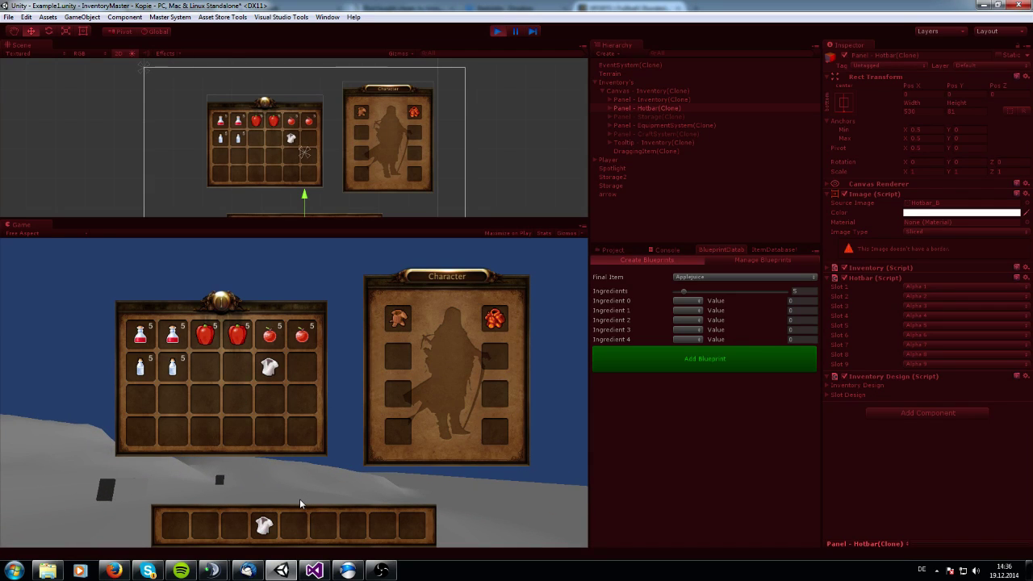
key(4)
key(4)
key(4)
key(4)
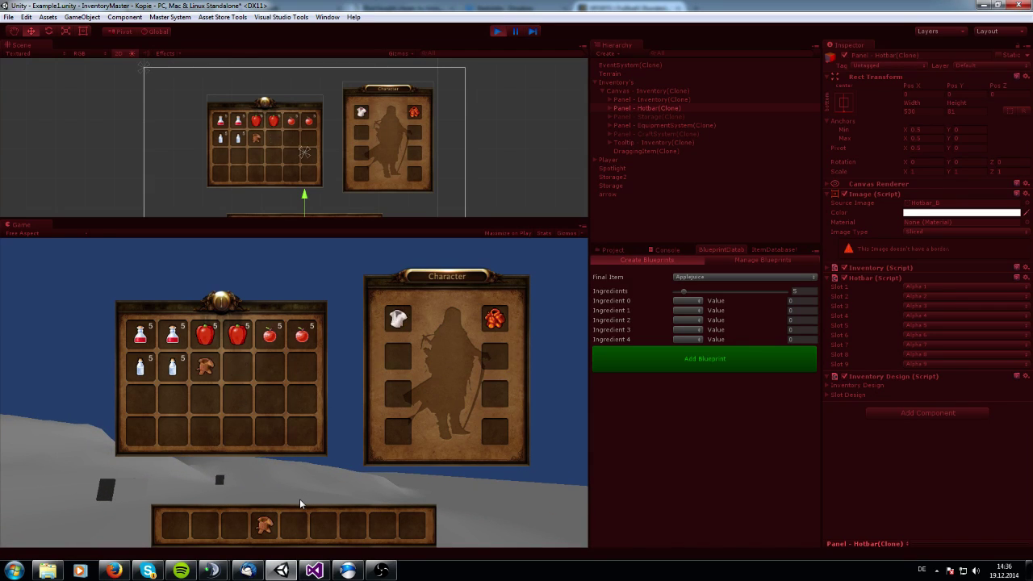
key(4)
key(4)
key(4)
key(4)
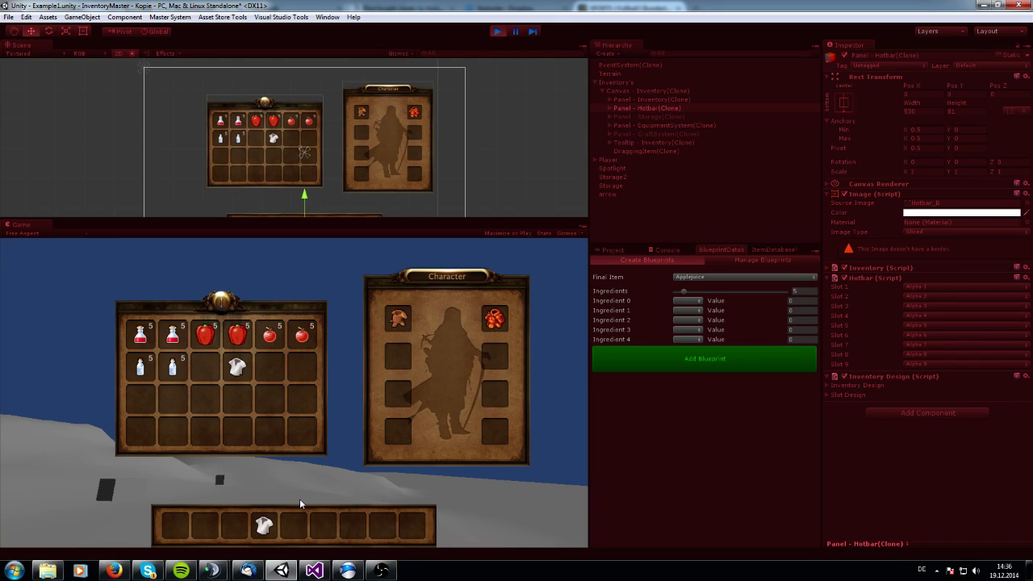
- Consume three HP peppers from the second stack while checking Health in the Player's Player Inventory script, and place the remaining stack in hotbar slot 3
mouse_move(273, 339)
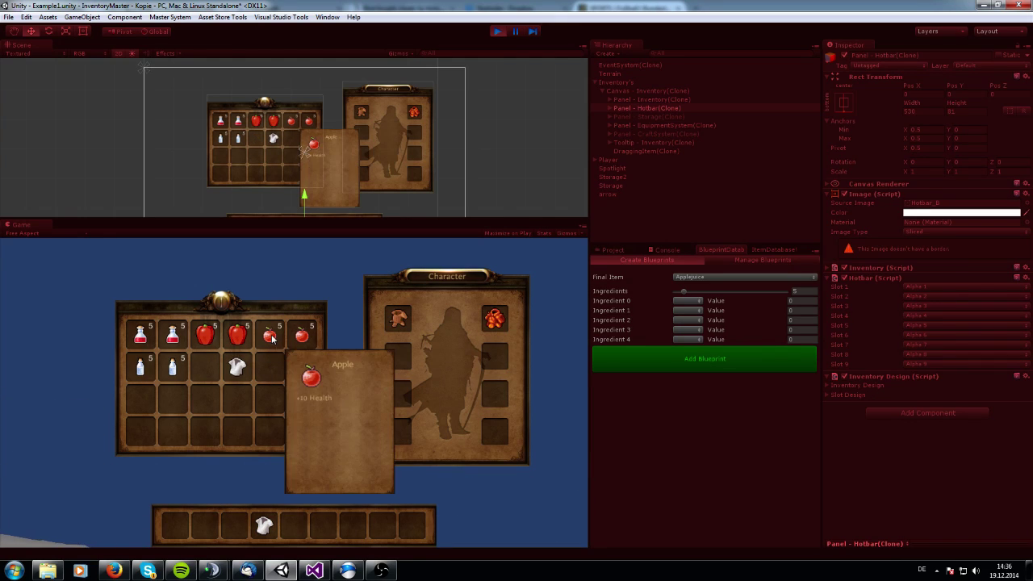
right_click(238, 339)
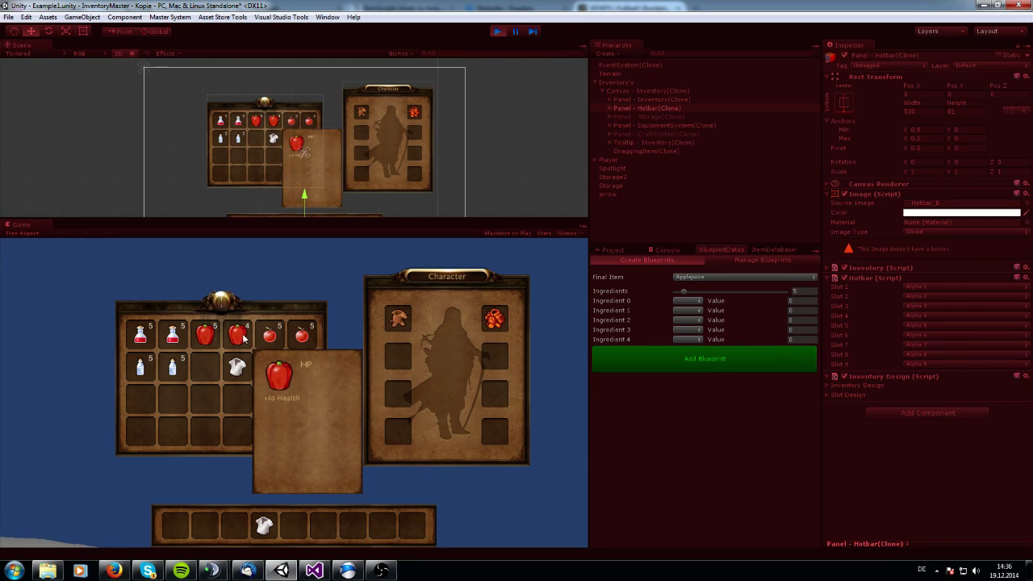
right_click(239, 339)
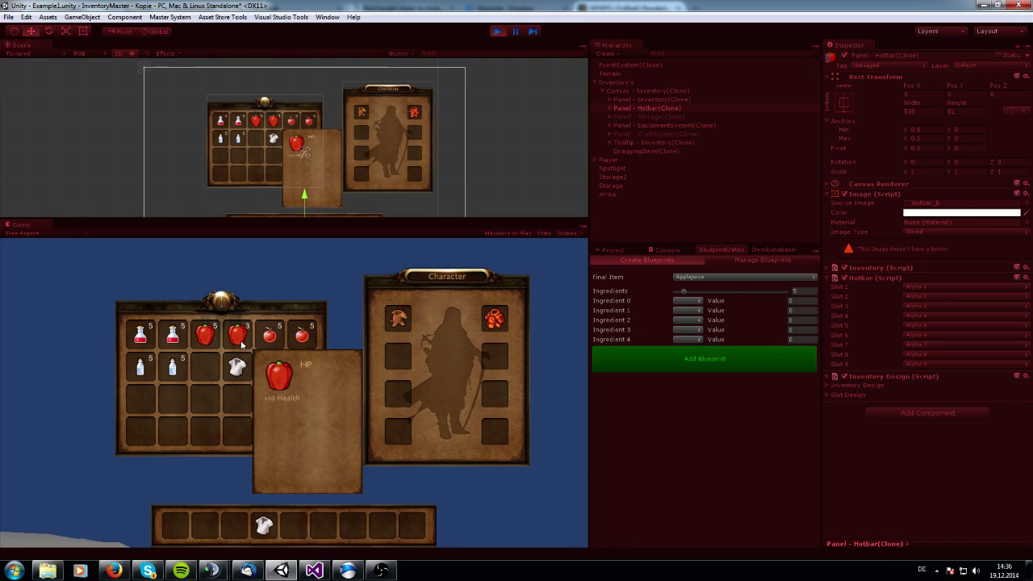
click(605, 160)
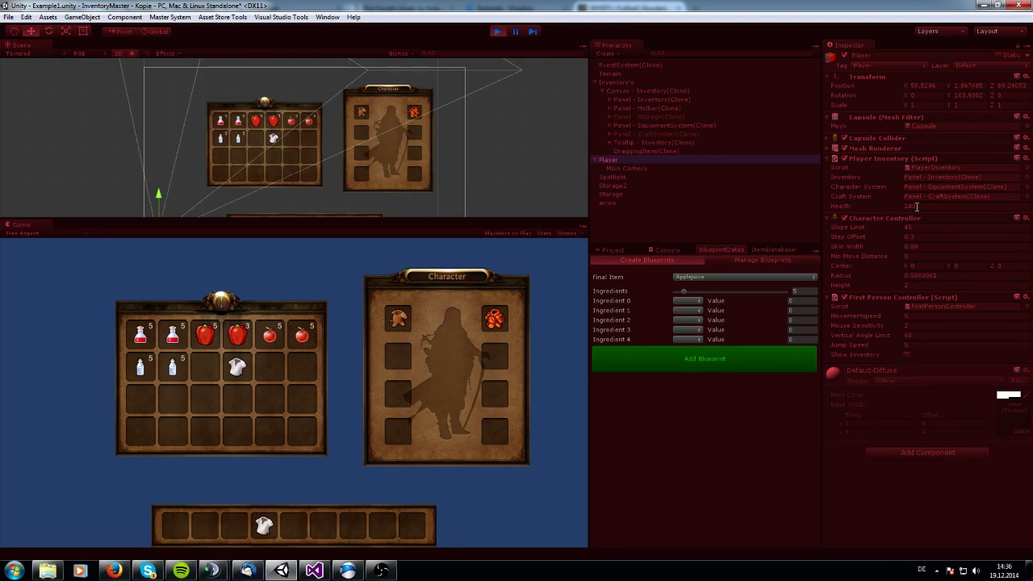
right_click(236, 339)
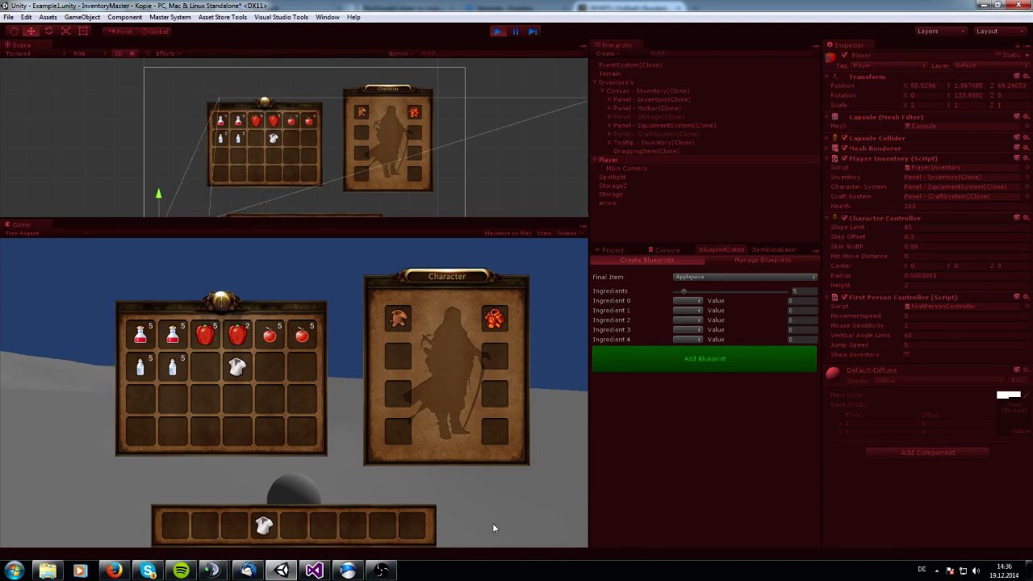
drag(241, 337, 231, 521)
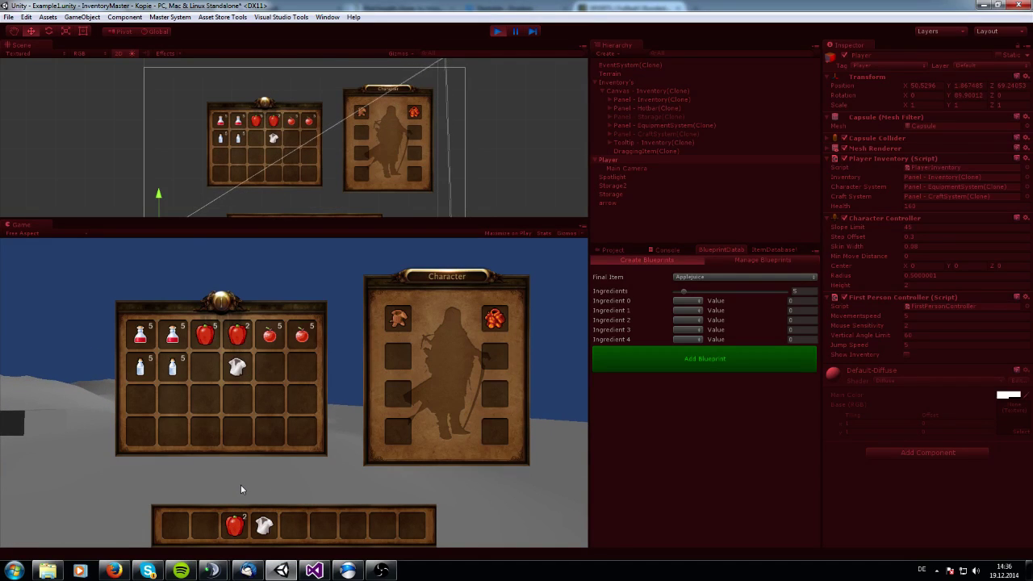